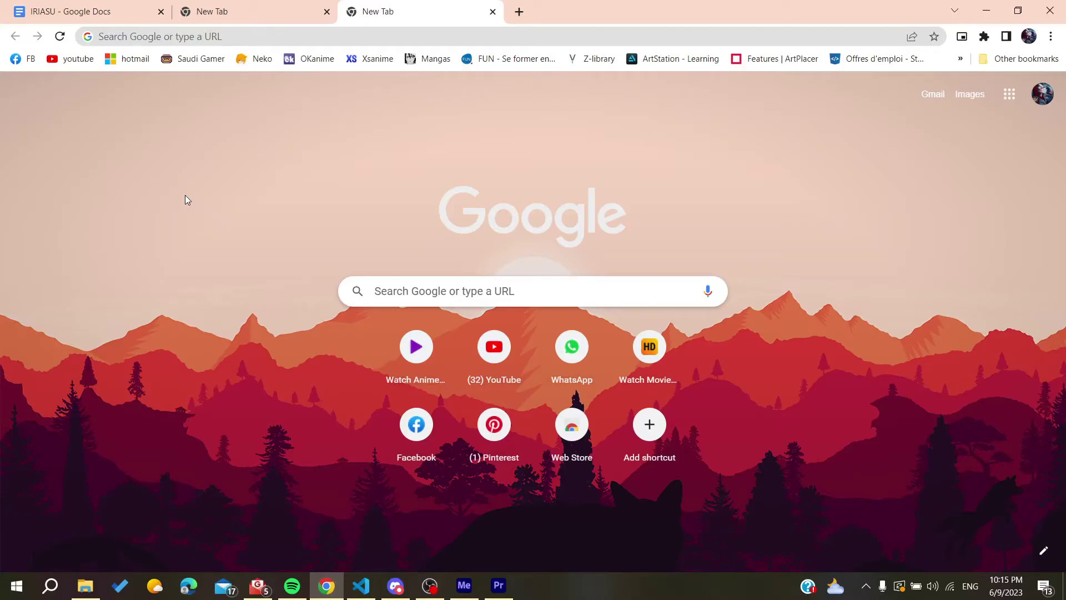
- Run a Google search for 'figma' from Chrome's address bar
click(145, 36)
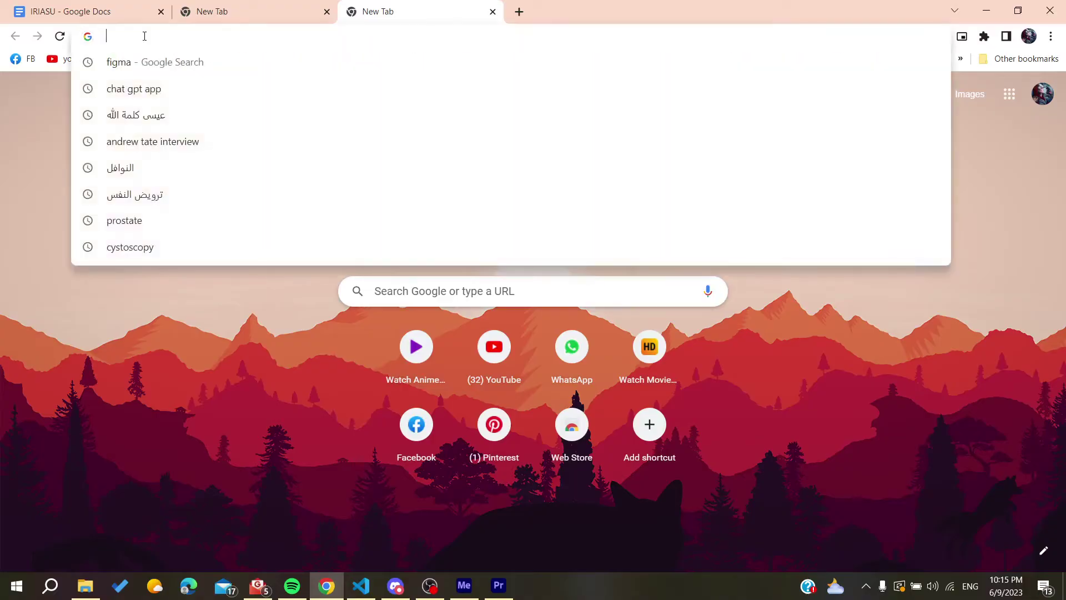
text(figma)
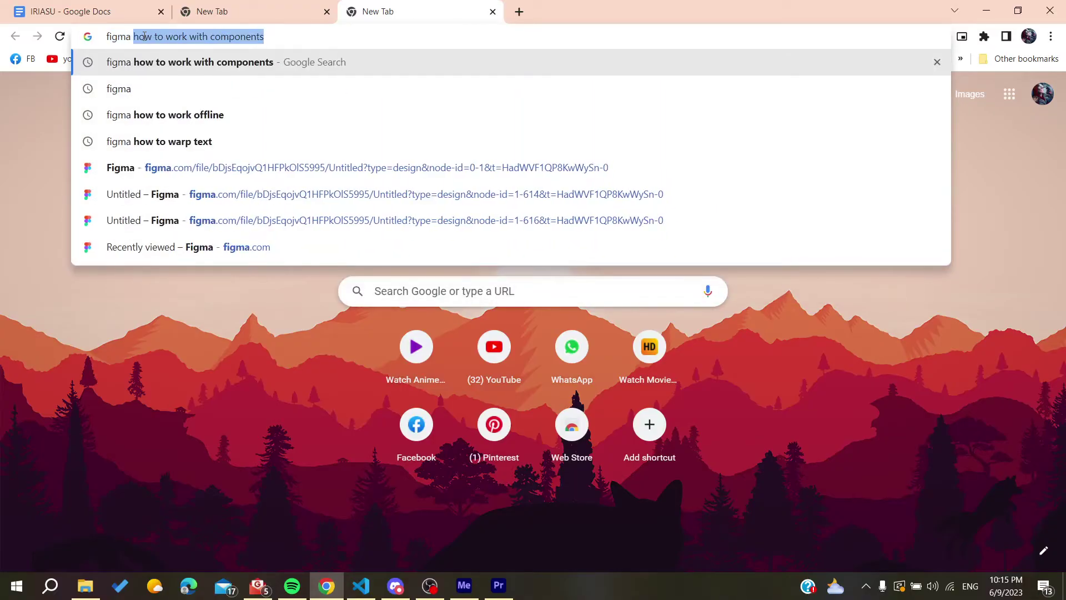
key(Return)
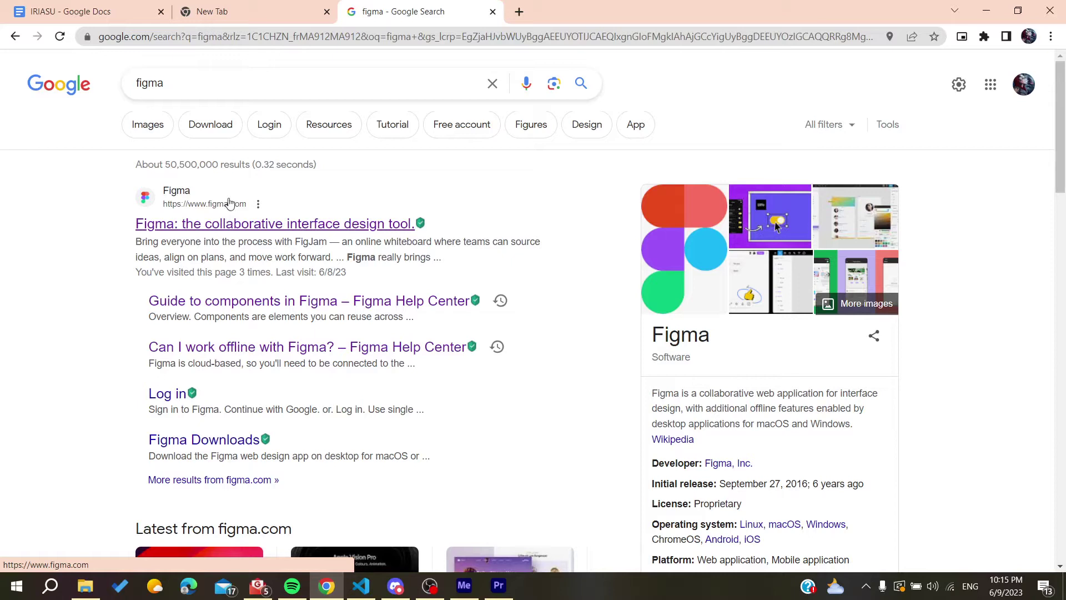
- Open figma.com, log out of the Figma account, and sign back in with Google
click(203, 230)
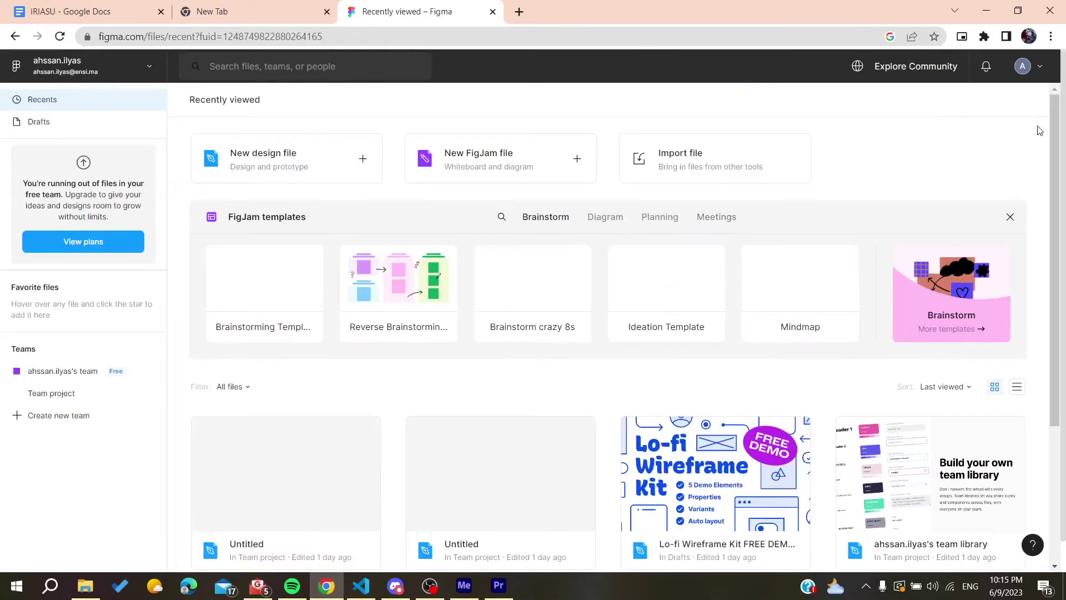
click(1044, 65)
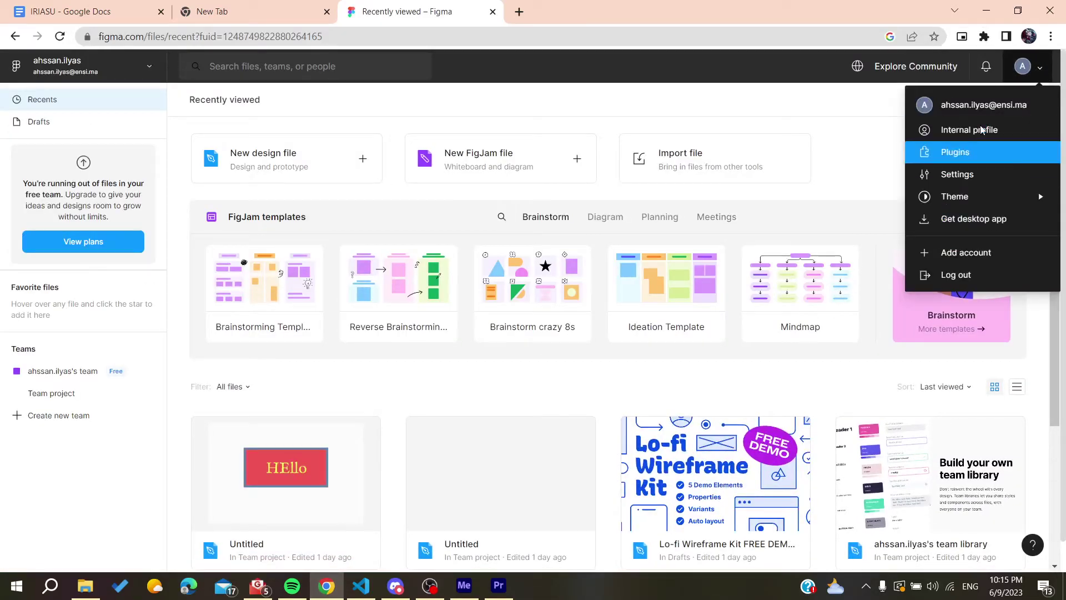
click(949, 273)
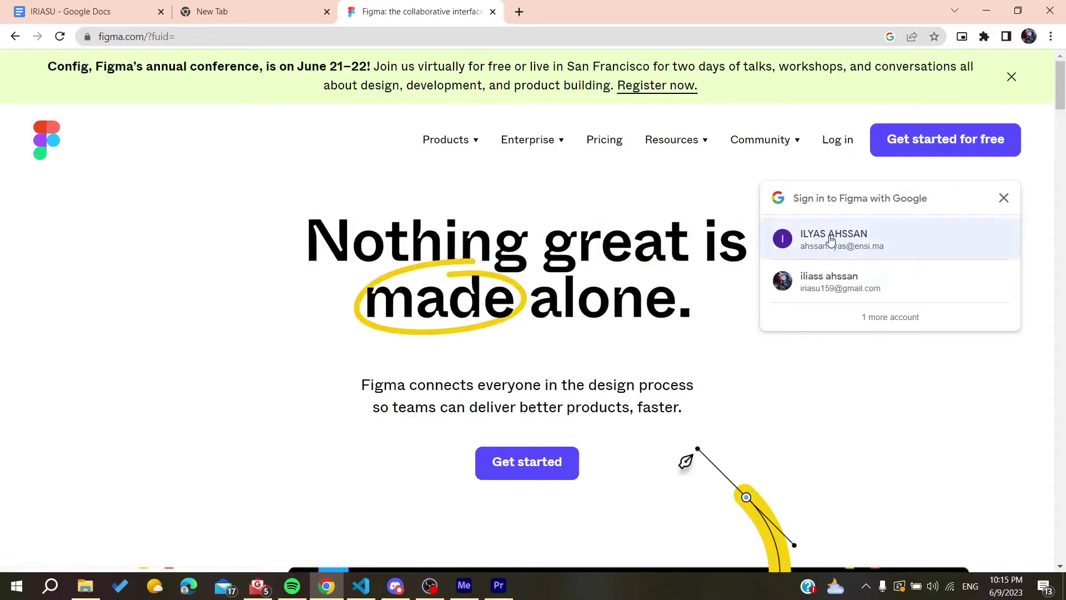
click(845, 246)
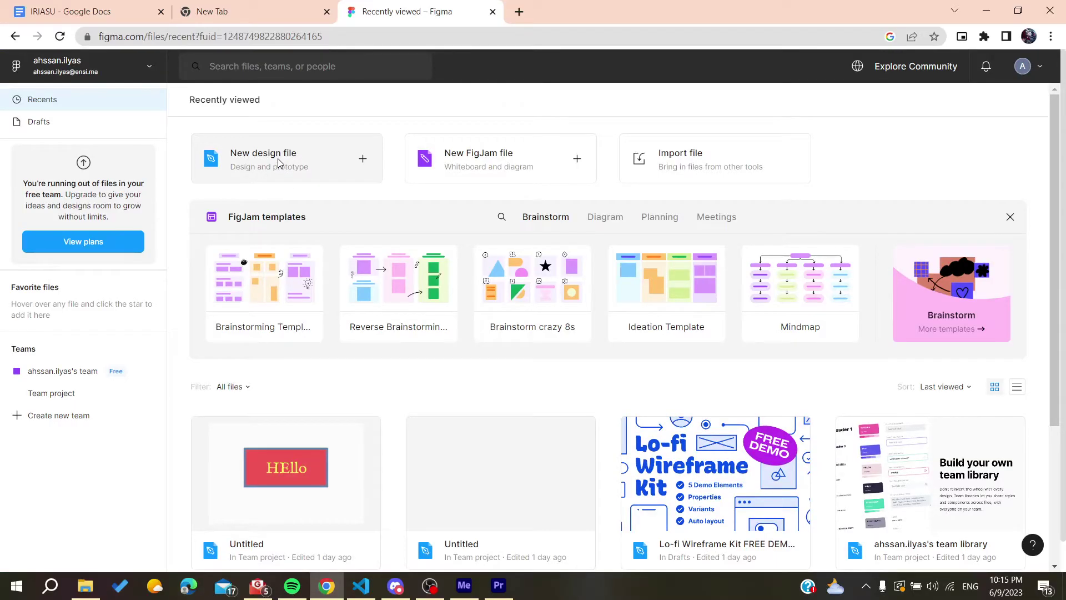
- Create a new design file, then use the main menu to head back to the files
click(280, 163)
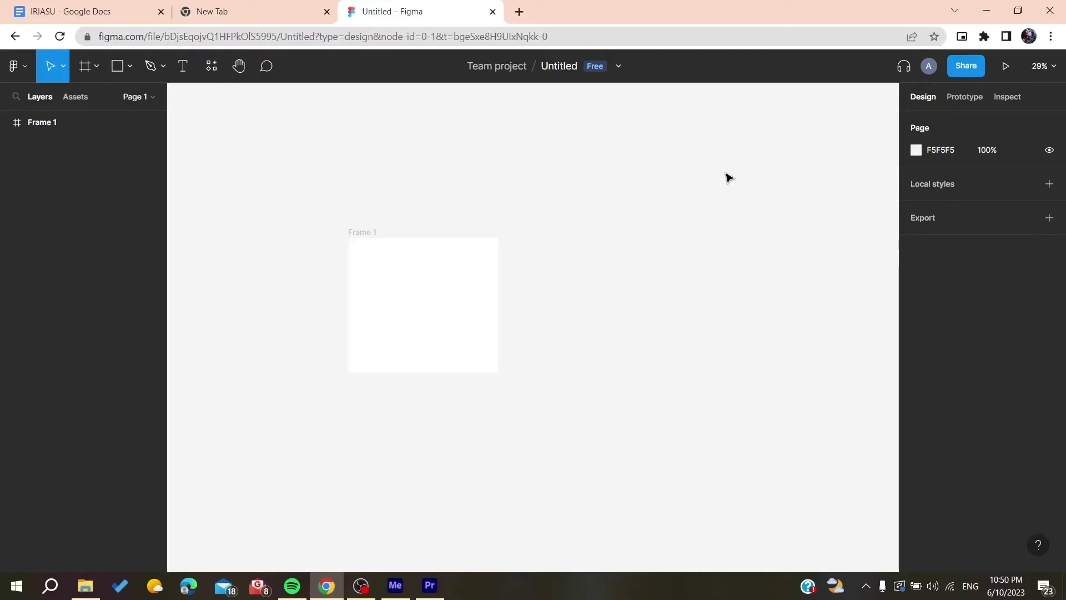
click(12, 67)
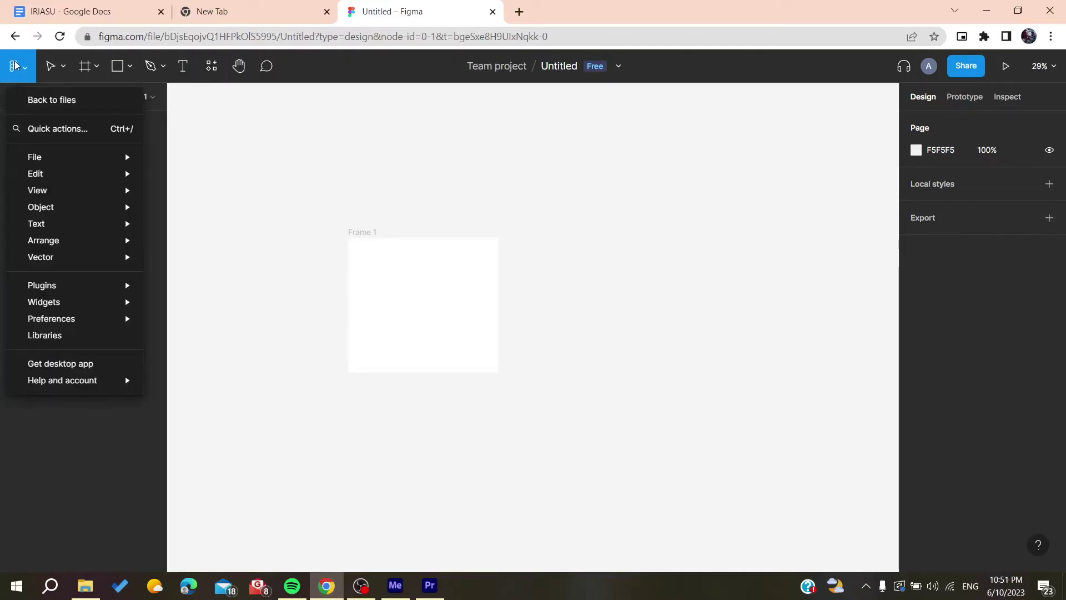
click(15, 65)
click(15, 66)
- Go to the Figma Community and search for 'template'
click(42, 101)
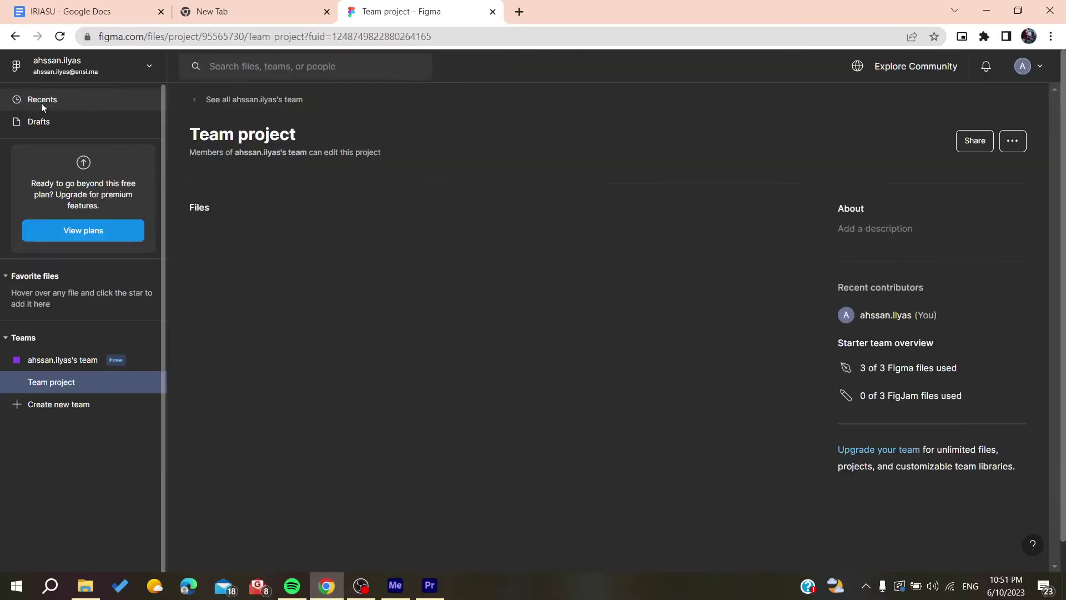
click(898, 68)
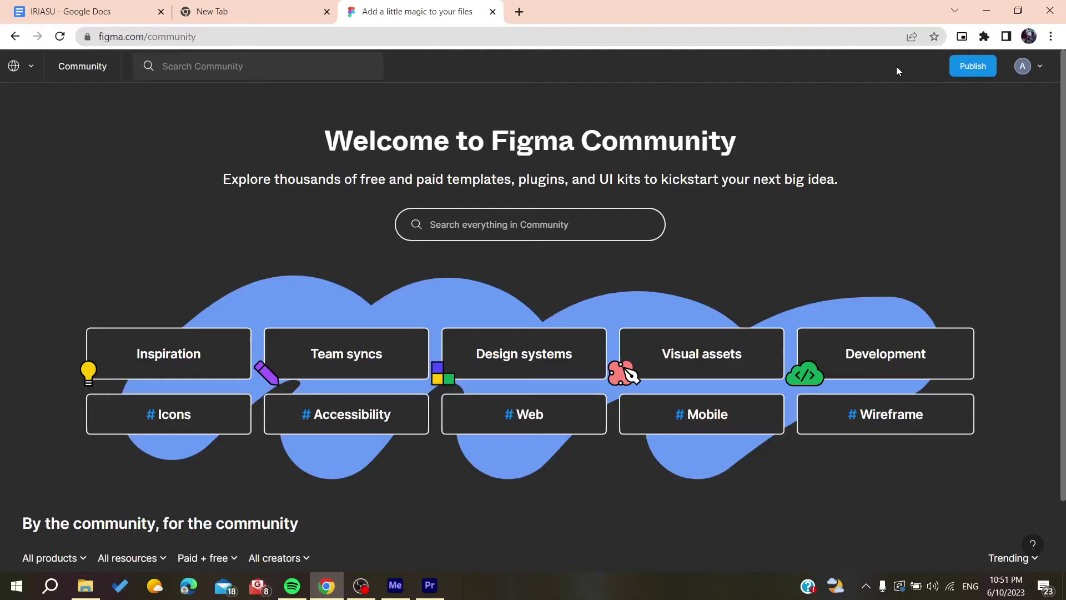
click(509, 232)
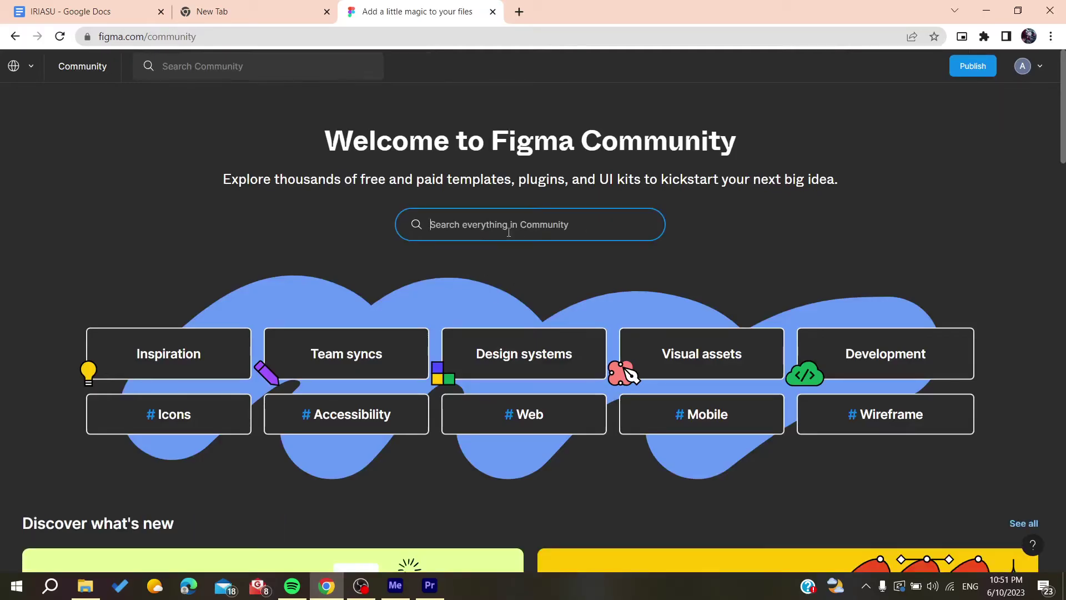
text(templa)
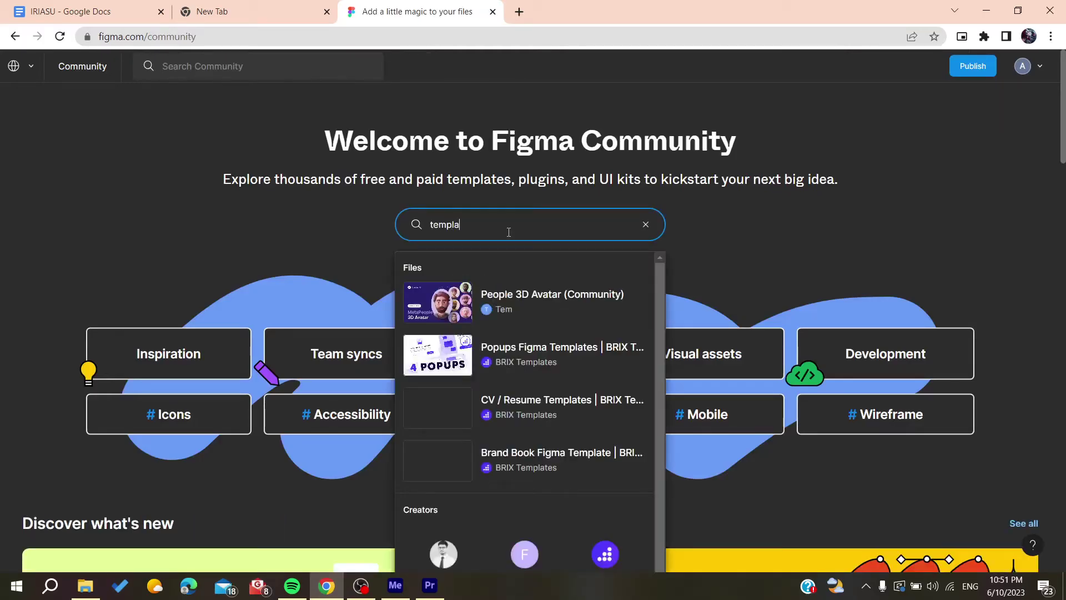
text(te)
key(Return)
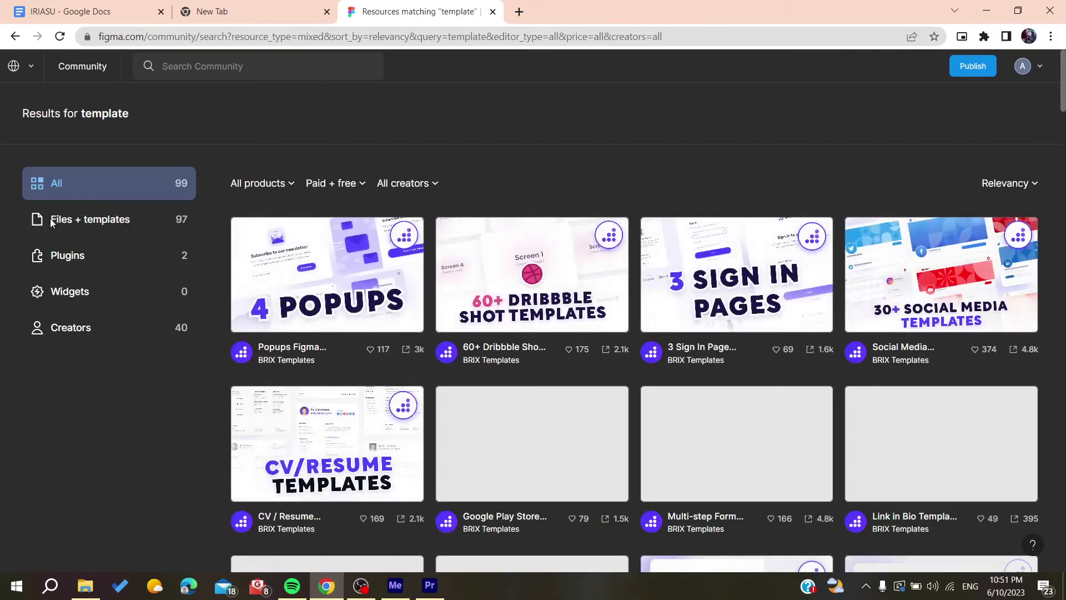
- Filter the results to Files + templates, Free price, and Figma product
click(89, 219)
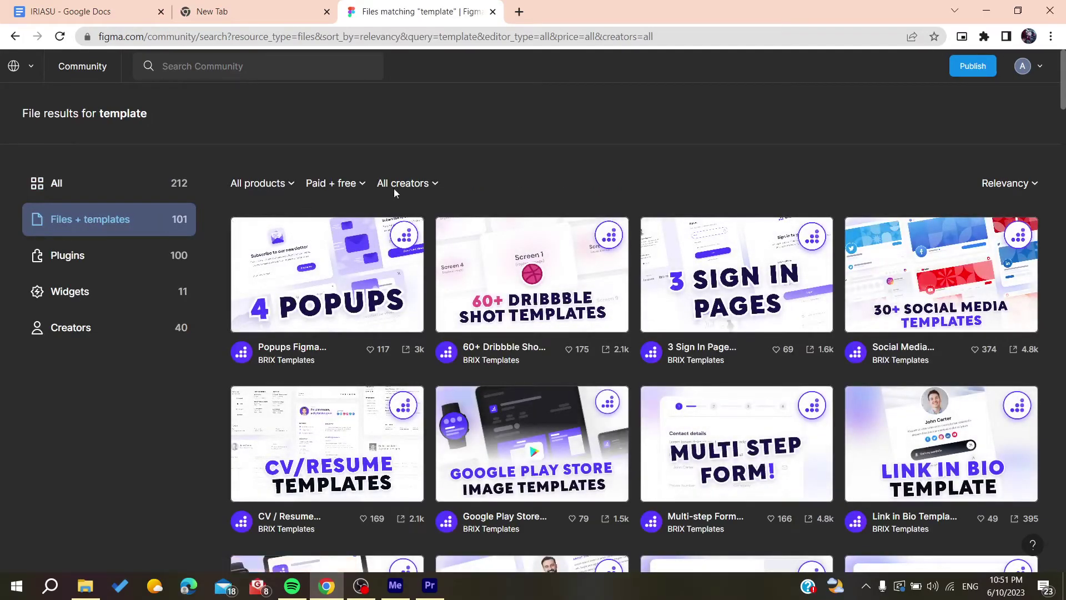
click(351, 188)
click(324, 256)
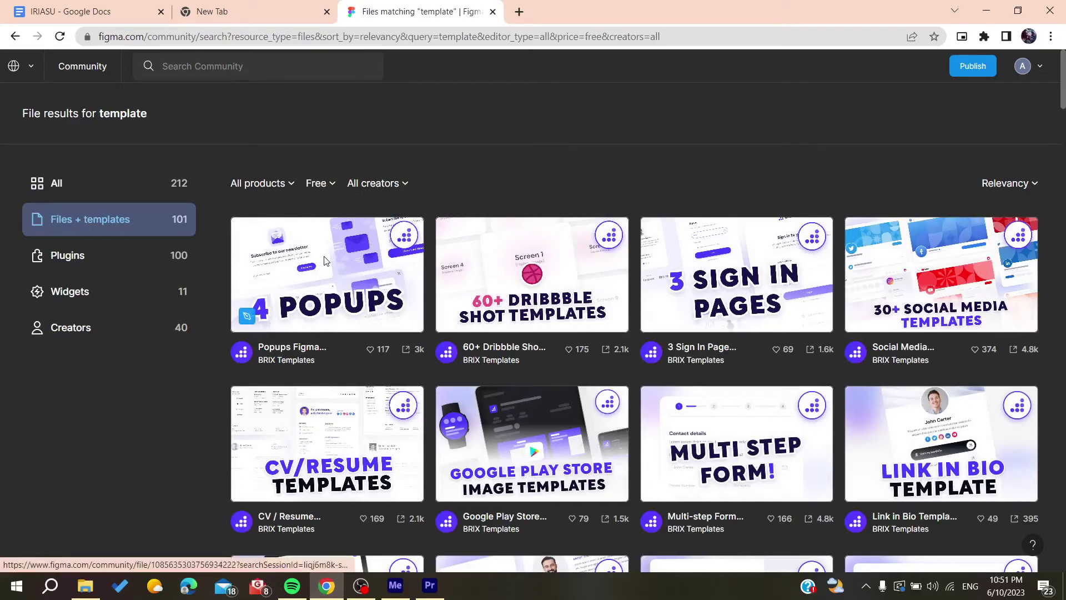
scroll(212, 280, down, 1)
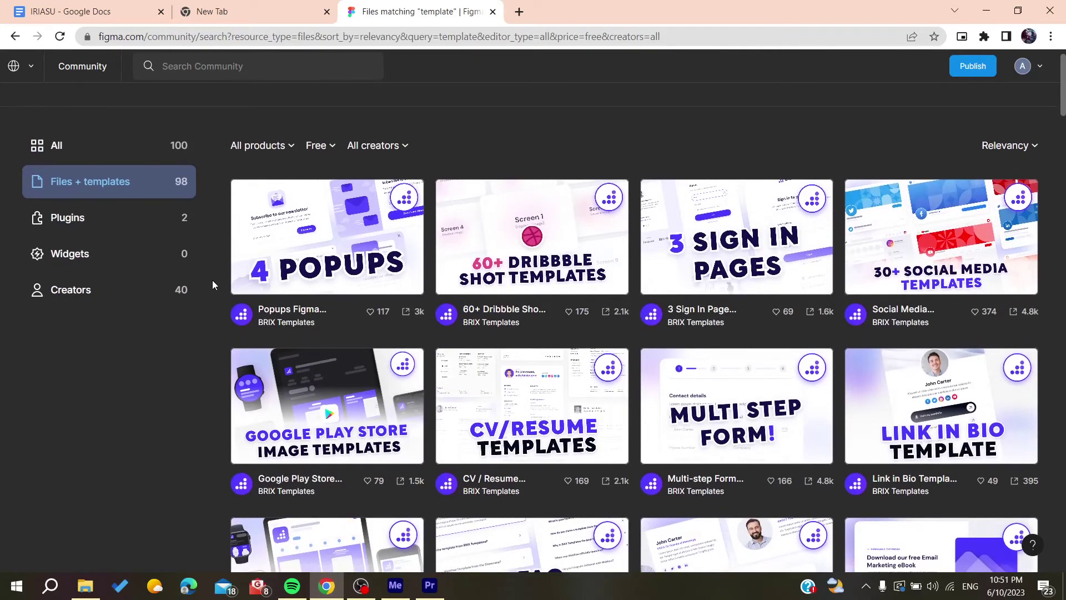
click(285, 146)
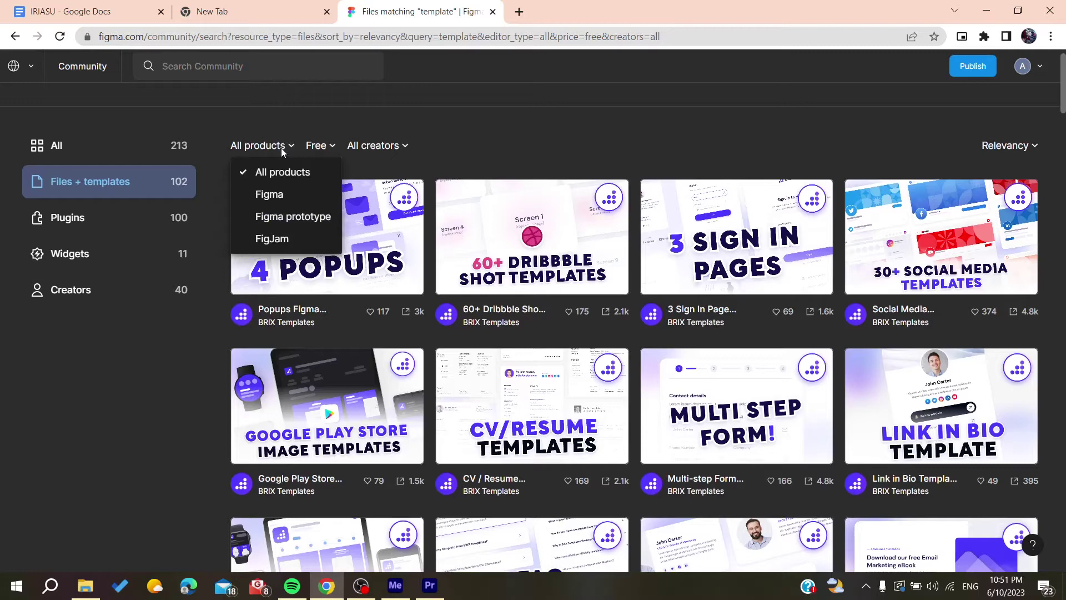
click(264, 197)
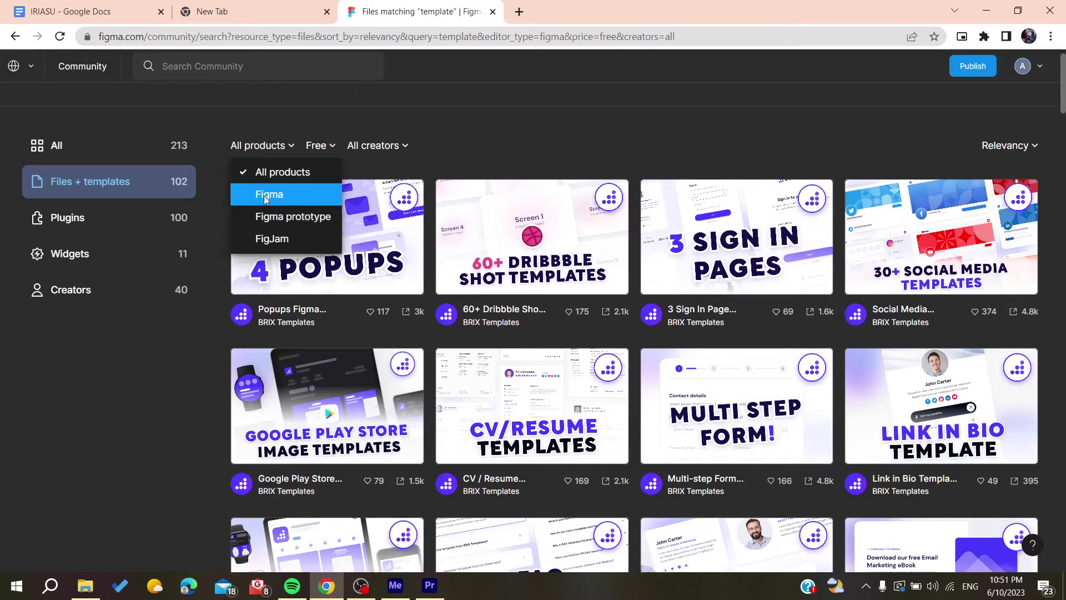
scroll(307, 194, down, 1)
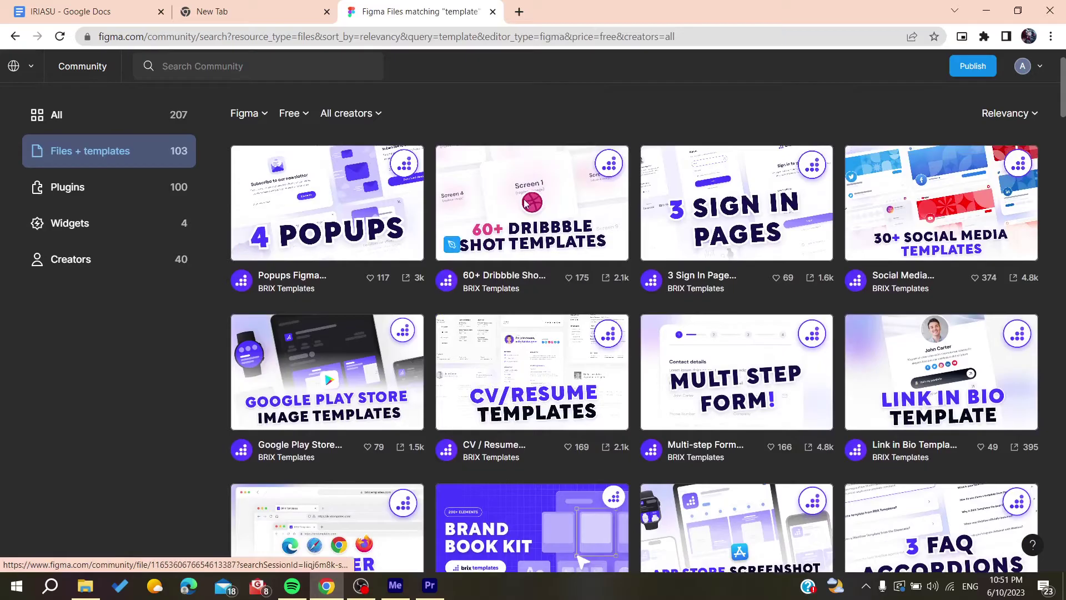
- Open the 60+ Dribbble Shot Templates community file page and look over its preview
click(517, 196)
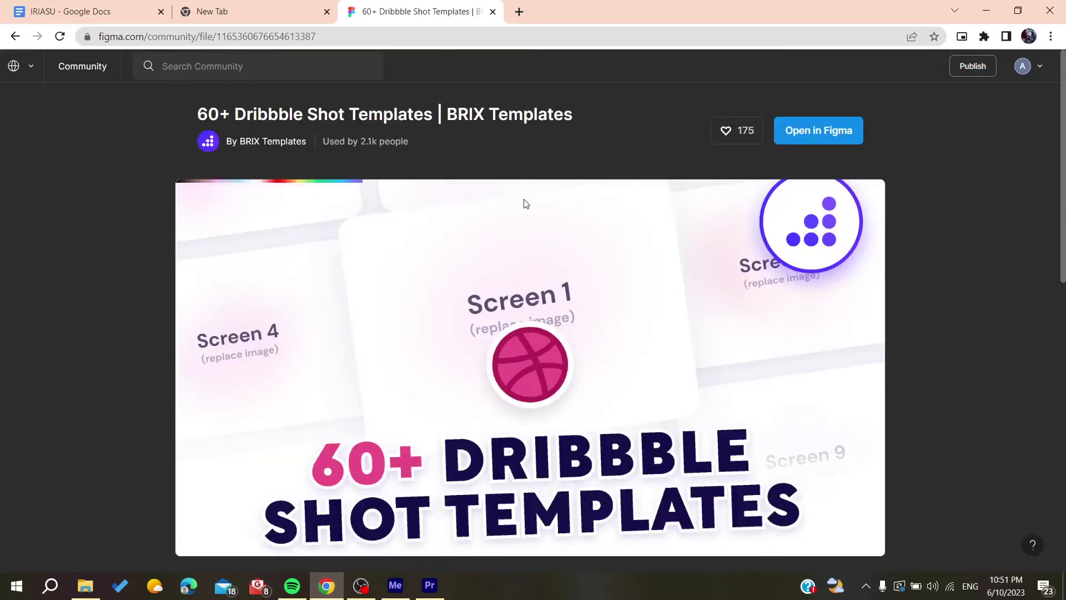
scroll(732, 167, down, 4)
scroll(732, 170, down, 4)
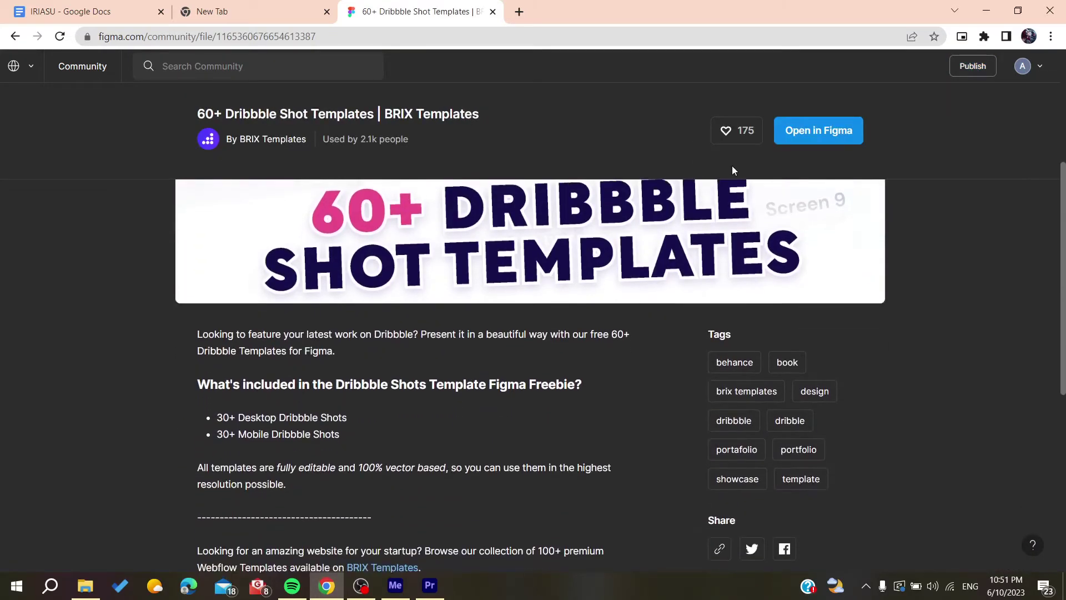
scroll(731, 166, up, 8)
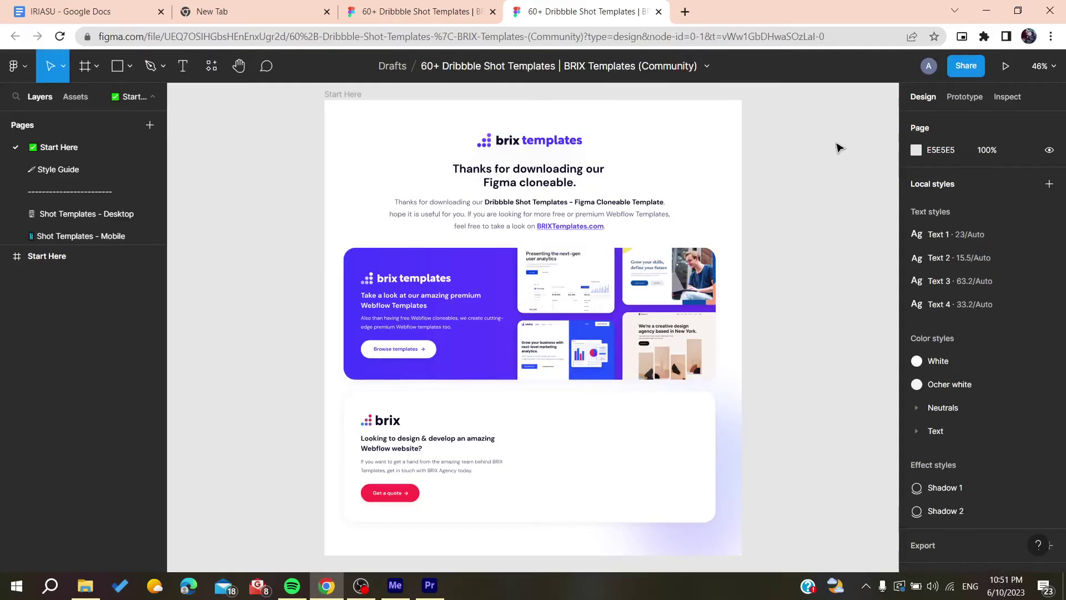
- Duplicate the file to Drafts and scroll through its Start Here welcome page
click(713, 68)
click(667, 167)
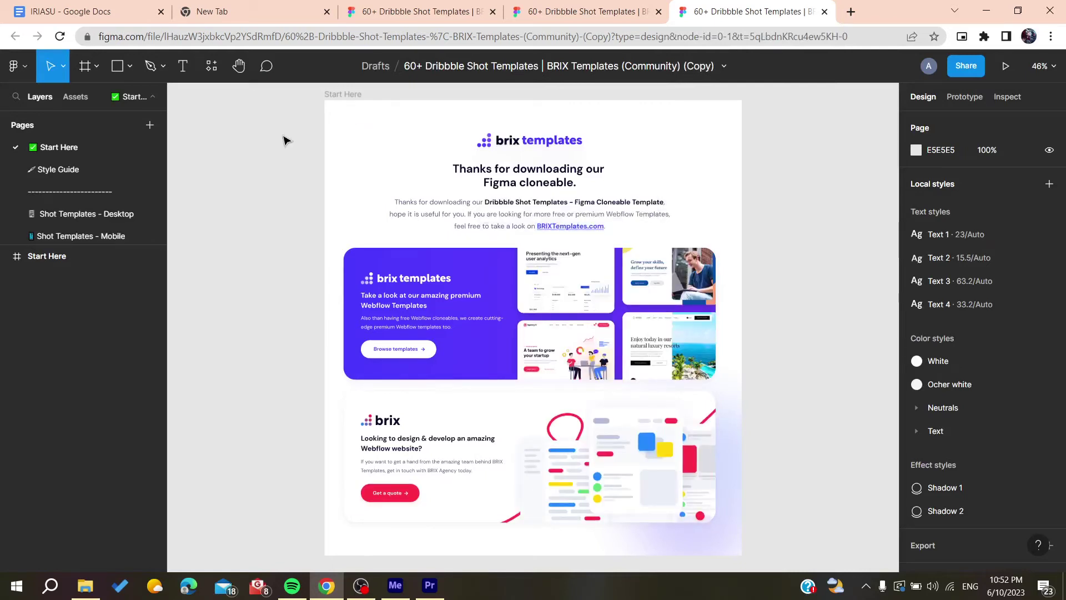
scroll(284, 140, up, 3)
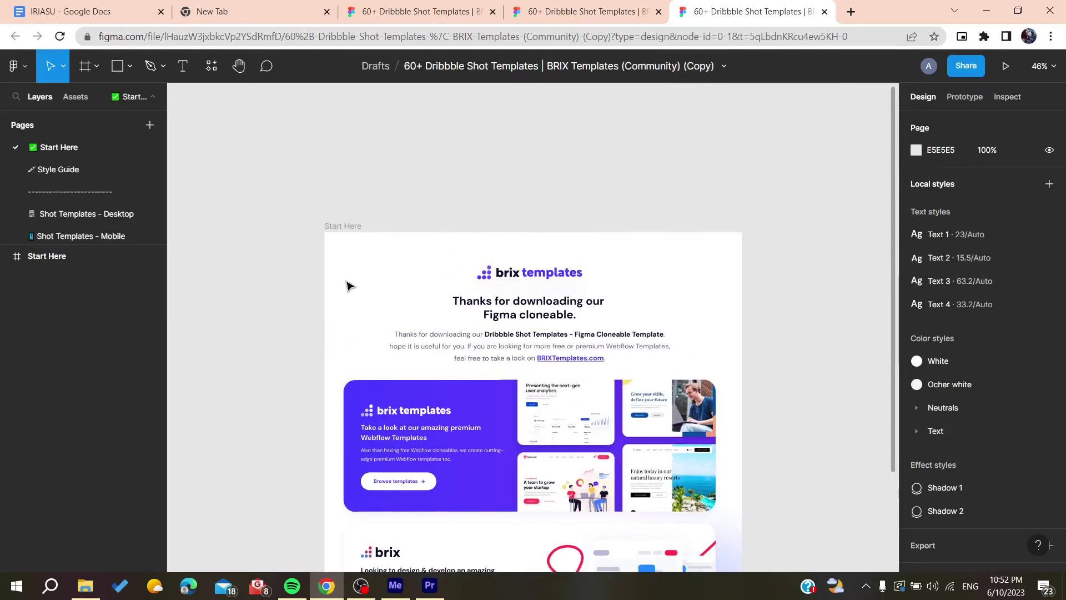
scroll(347, 286, down, 10)
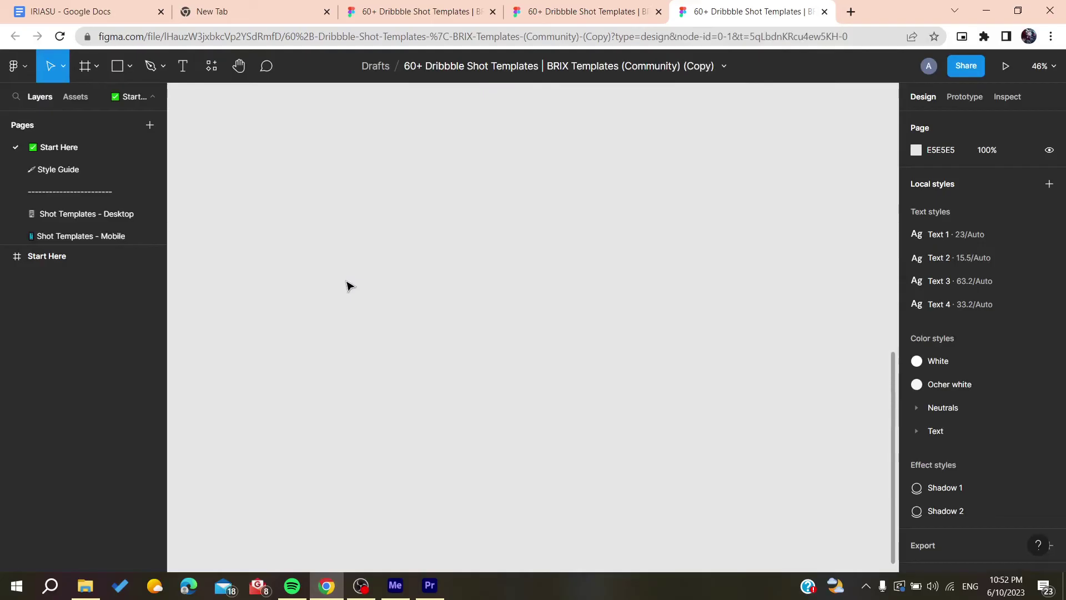
- Open the Style Guide page and select the White color card within the group
click(43, 169)
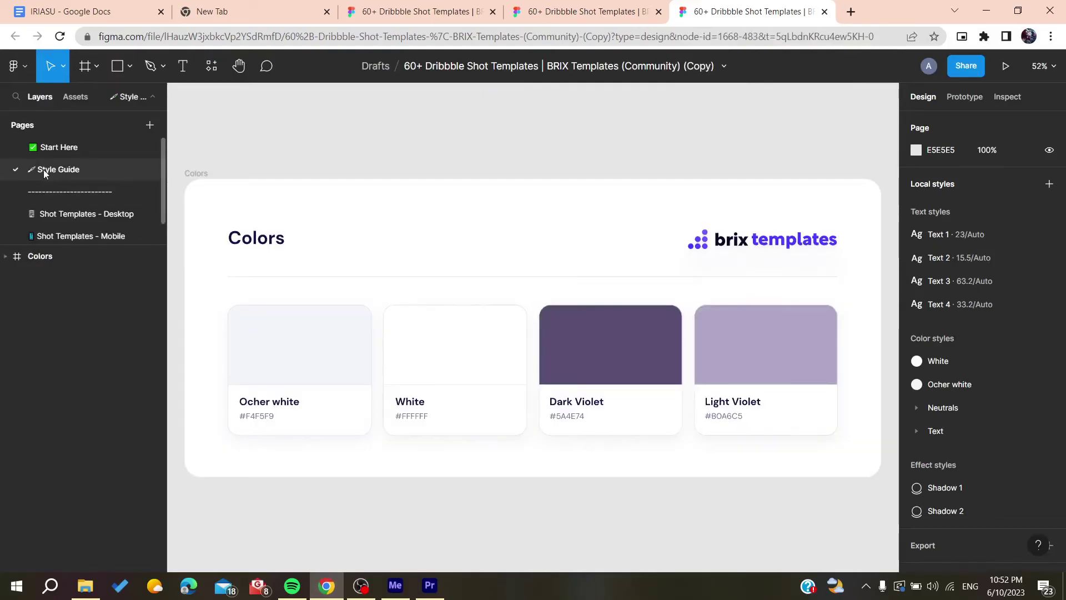
click(311, 339)
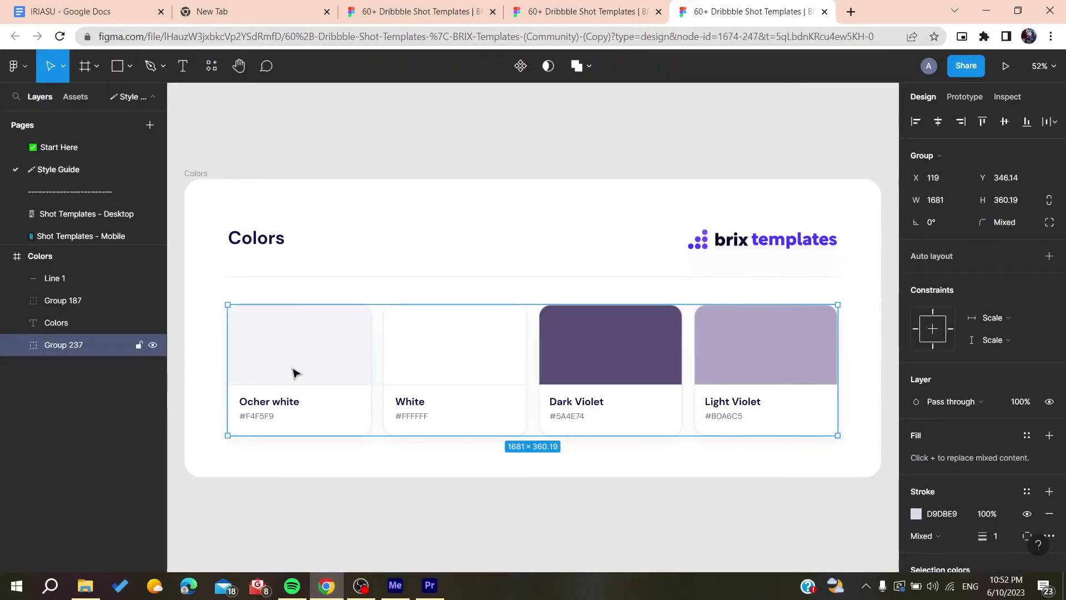
double_click(422, 397)
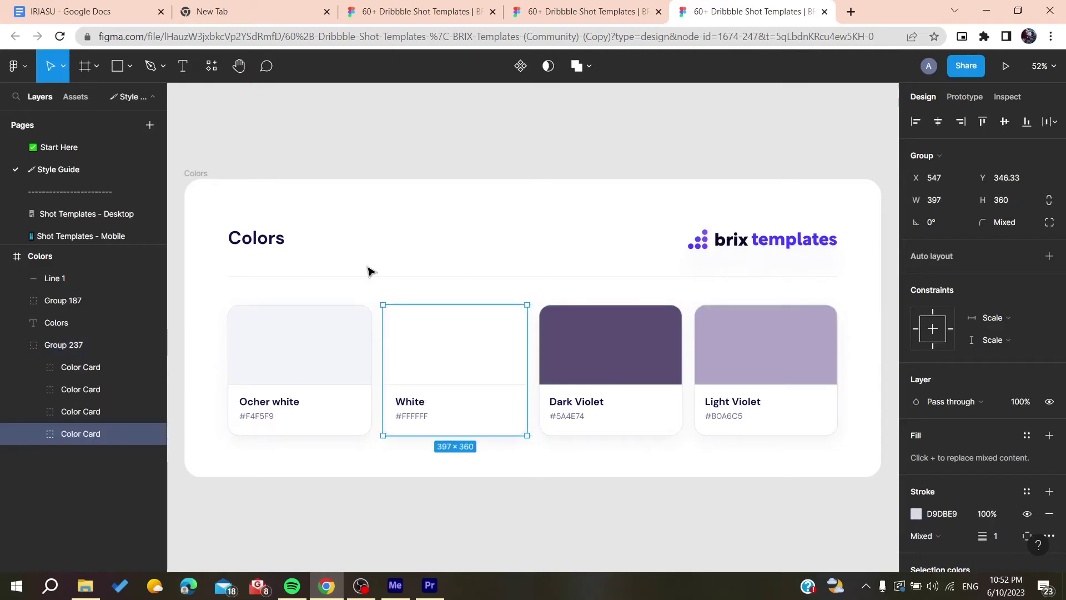
scroll(344, 233, up, 3)
- Look through the Shot Templates - Desktop, Shot Templates - Mobile and divider pages
click(114, 213)
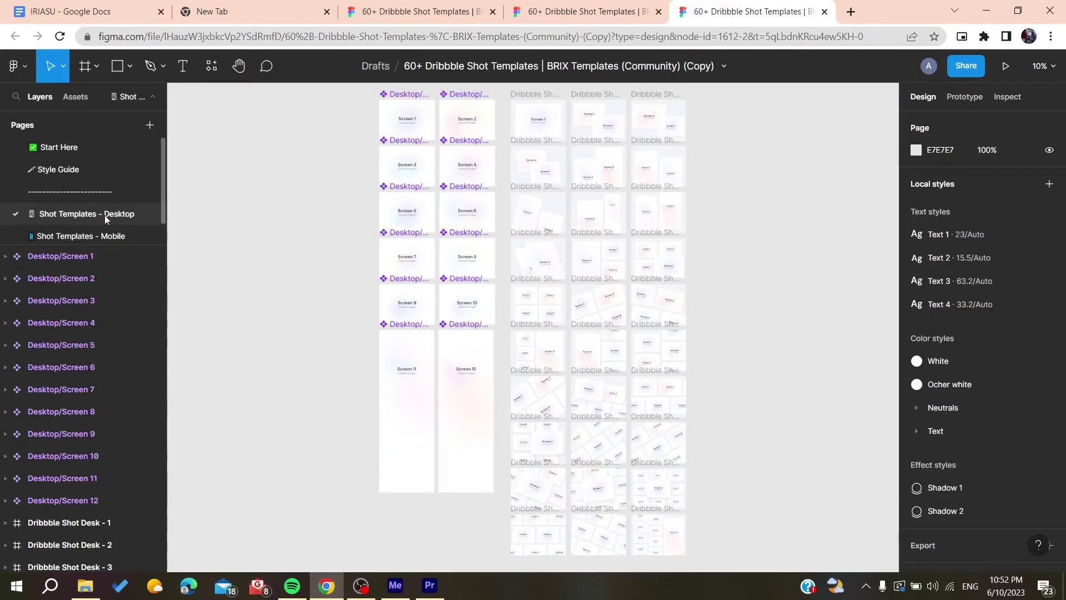
scroll(483, 203, up, 5)
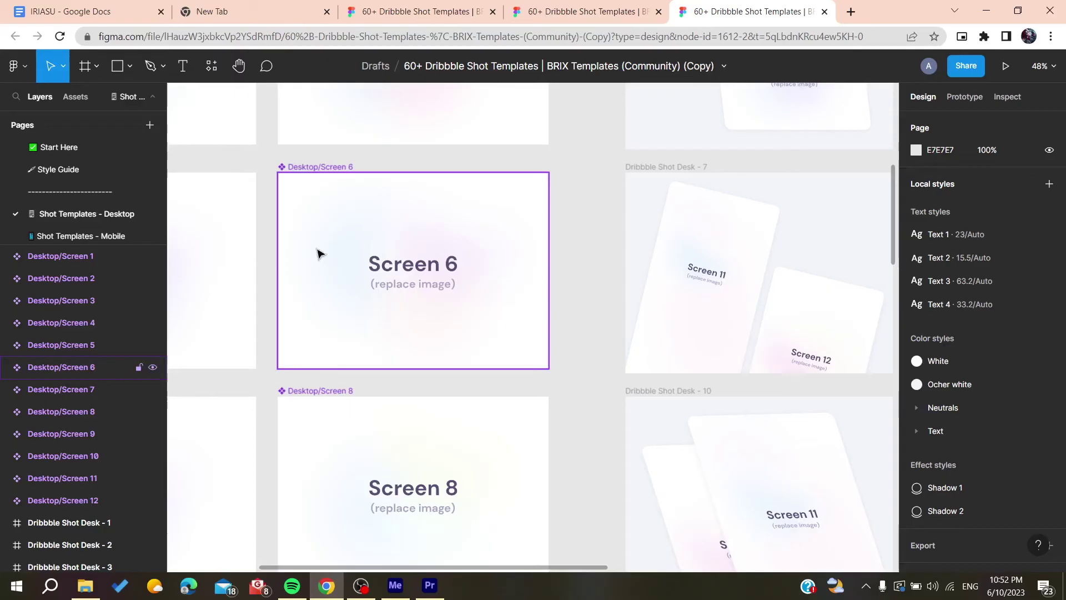
scroll(424, 307, down, 4)
scroll(318, 238, up, 5)
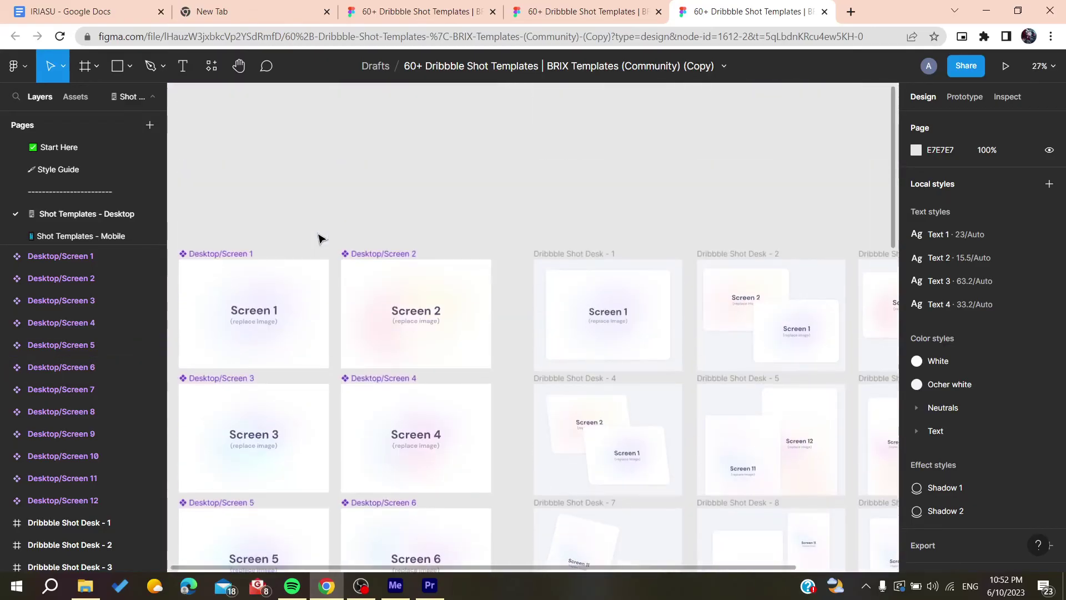
click(11, 260)
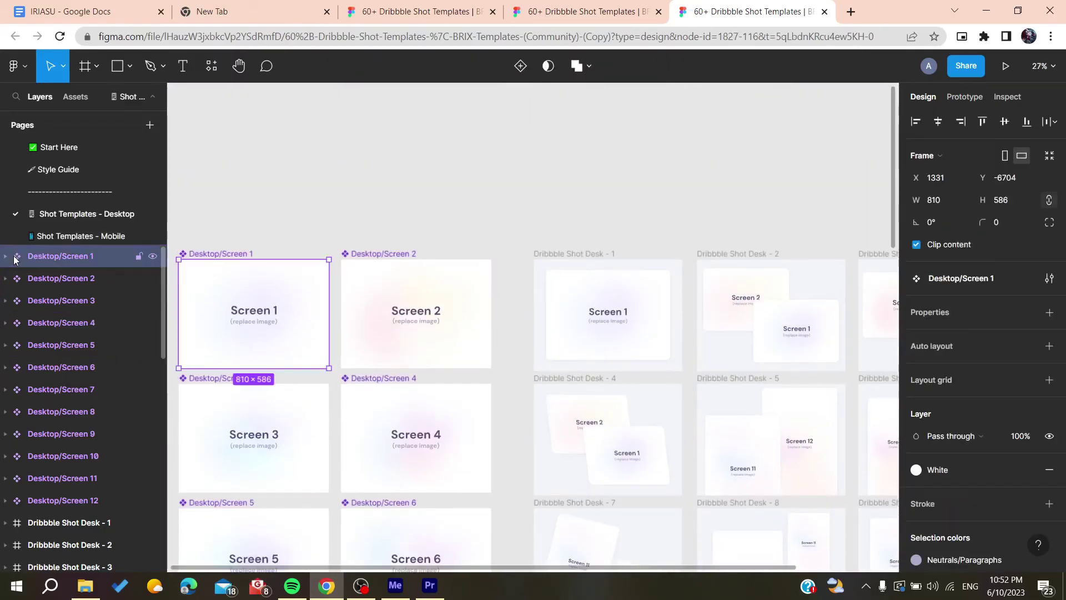
click(46, 236)
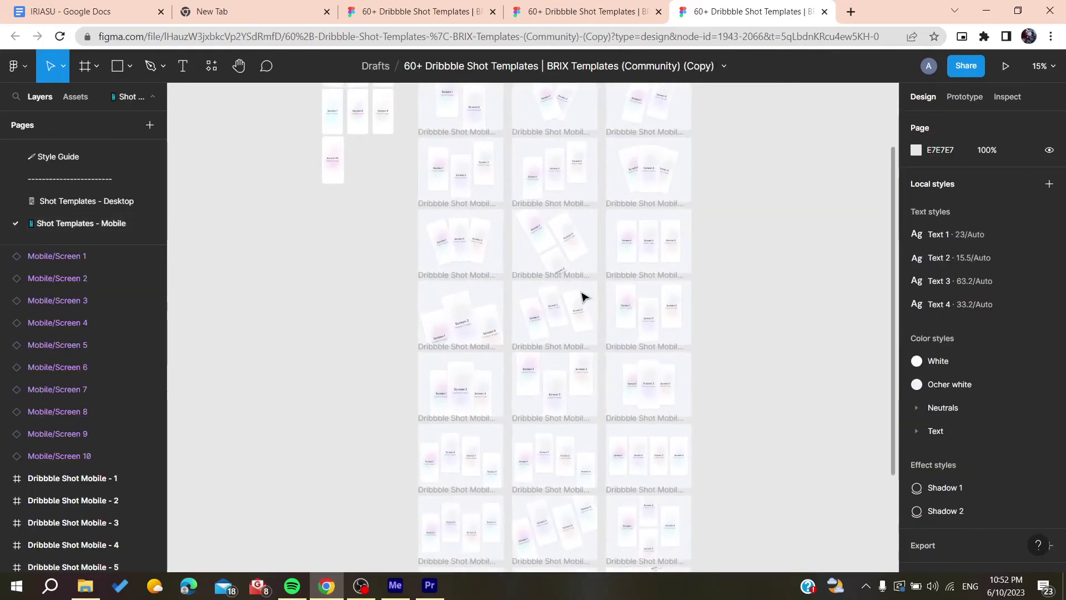
click(74, 186)
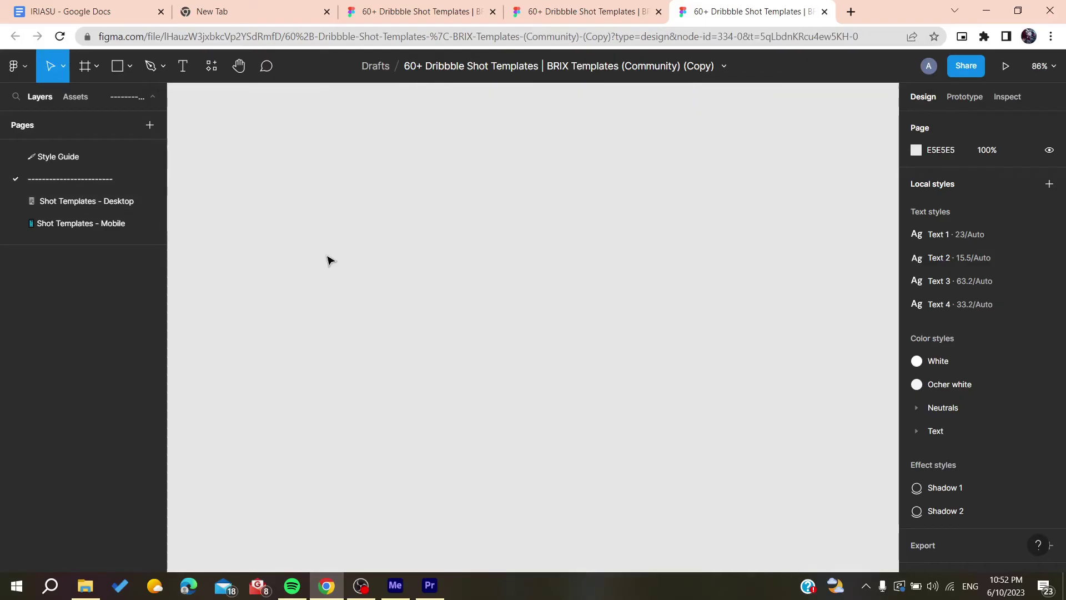
- Return to Style Guide and select the Ocher white color card
click(84, 162)
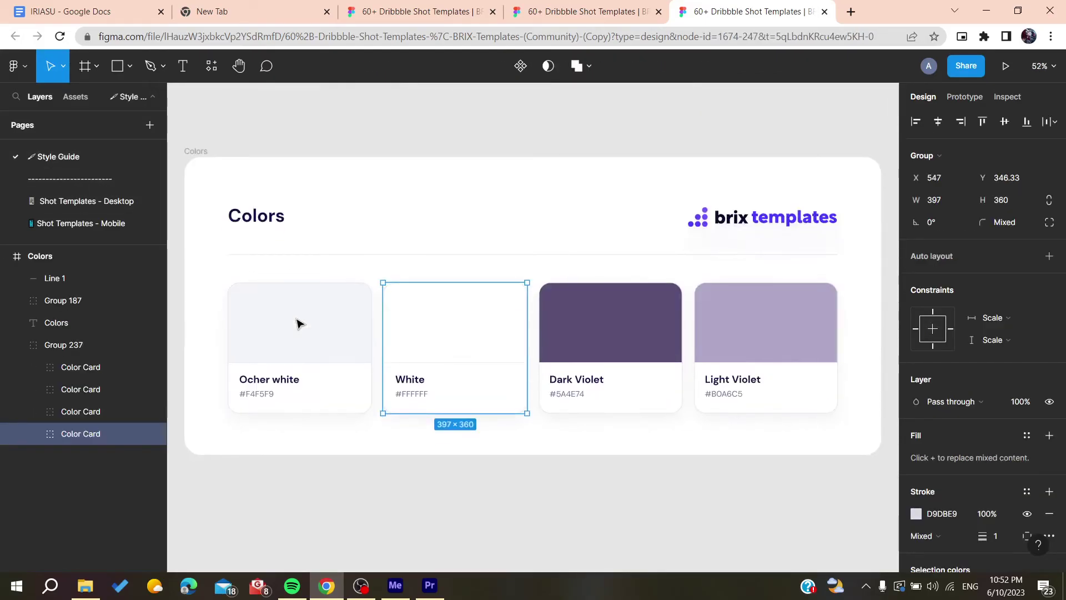
click(581, 332)
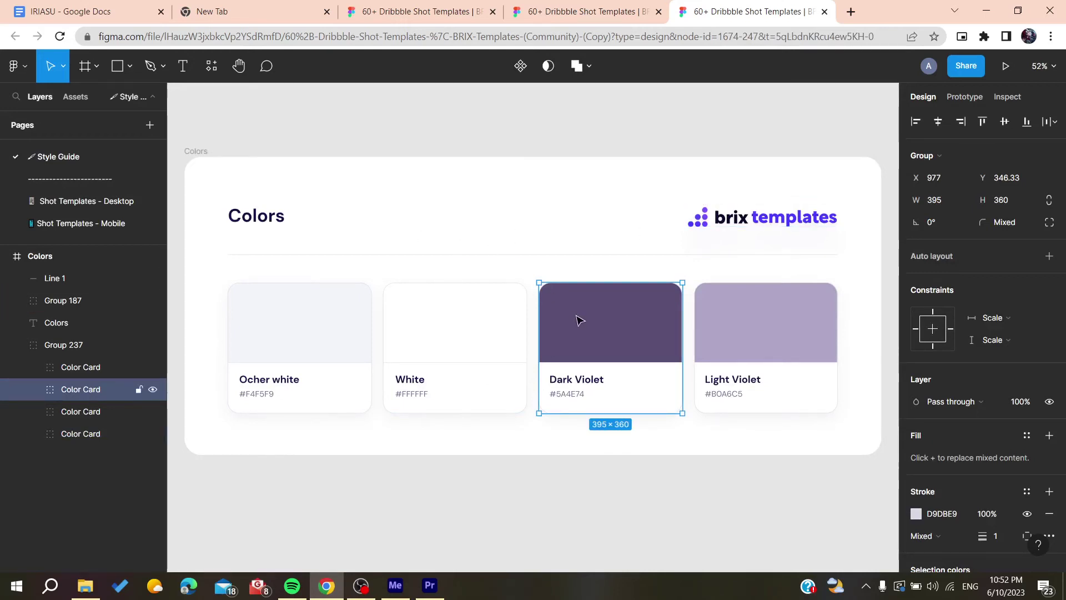
click(69, 409)
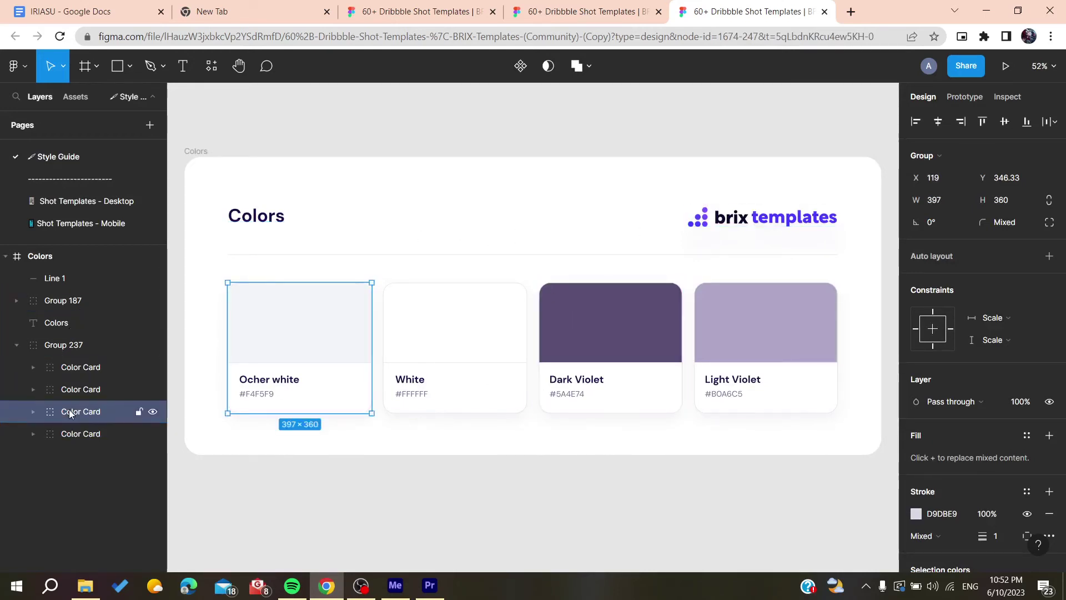
- Set the Ocher white swatch rectangle's stroke color to 0B22C5 blue
double_click(272, 340)
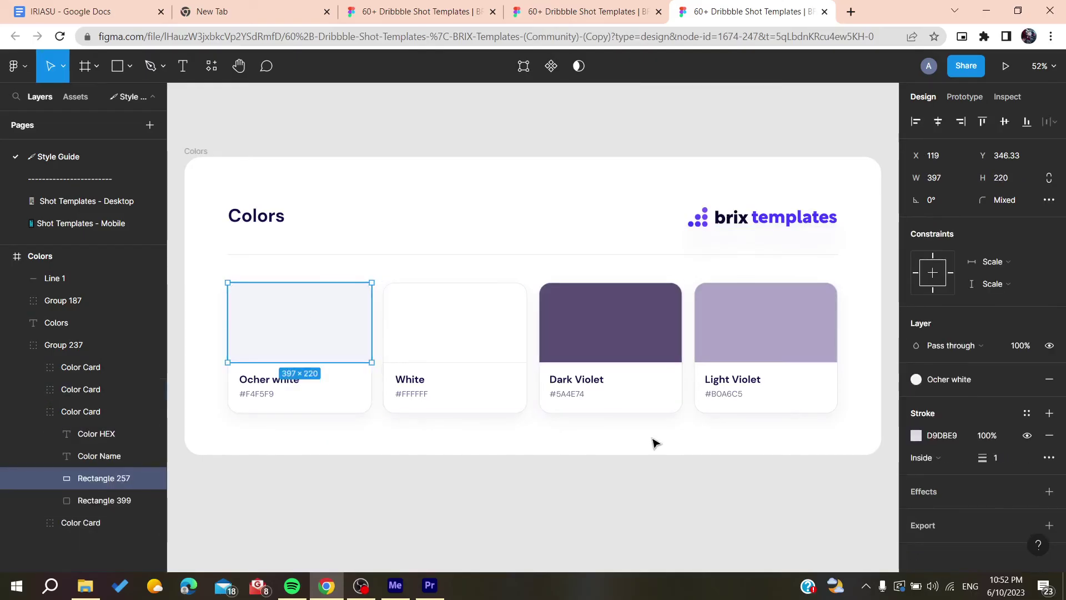
click(911, 436)
click(878, 236)
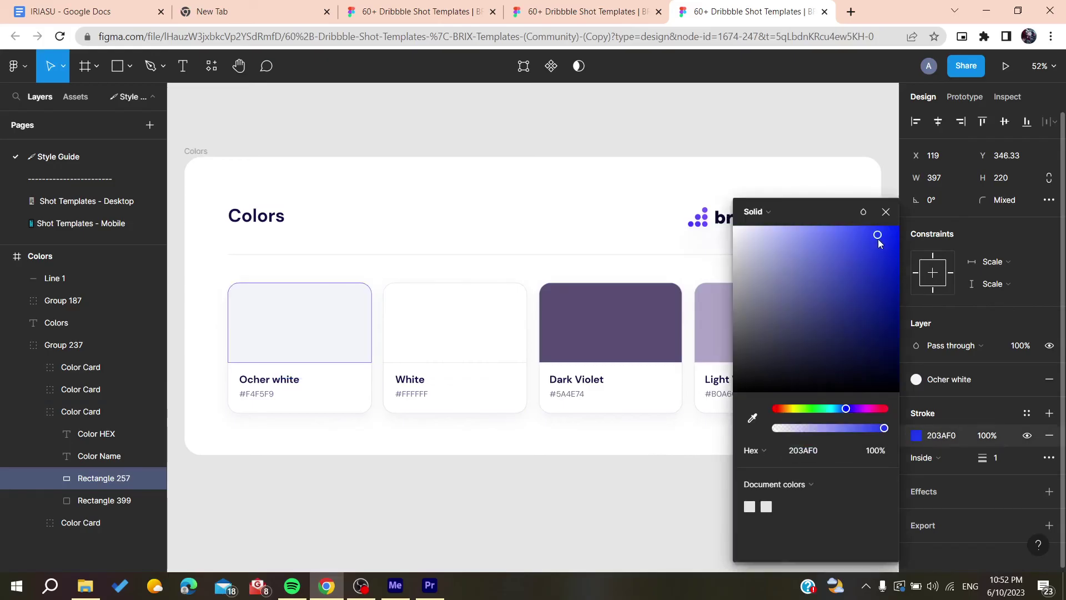
click(891, 265)
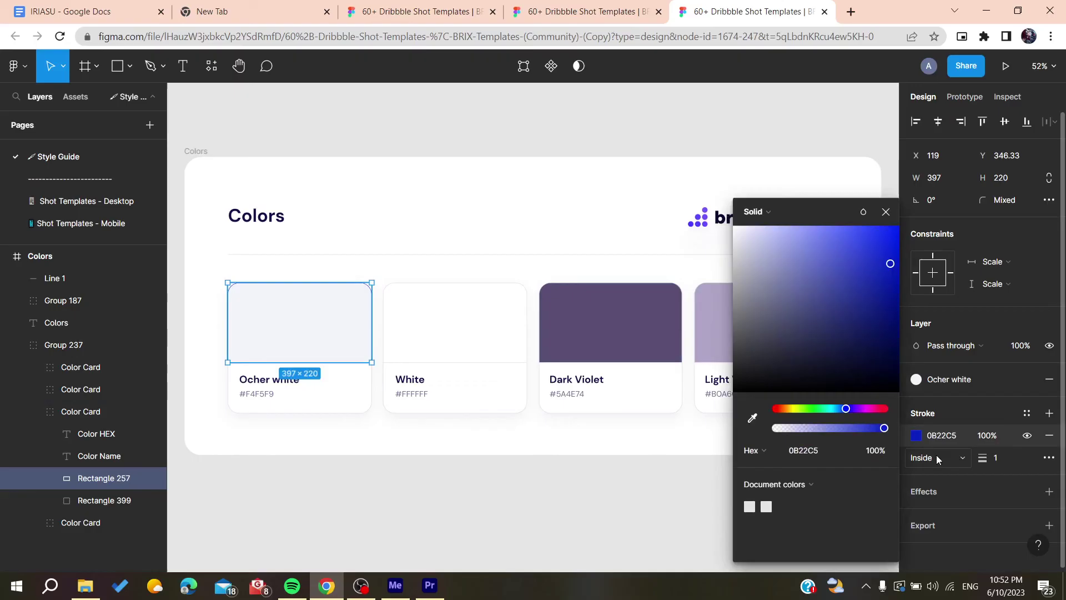
click(949, 408)
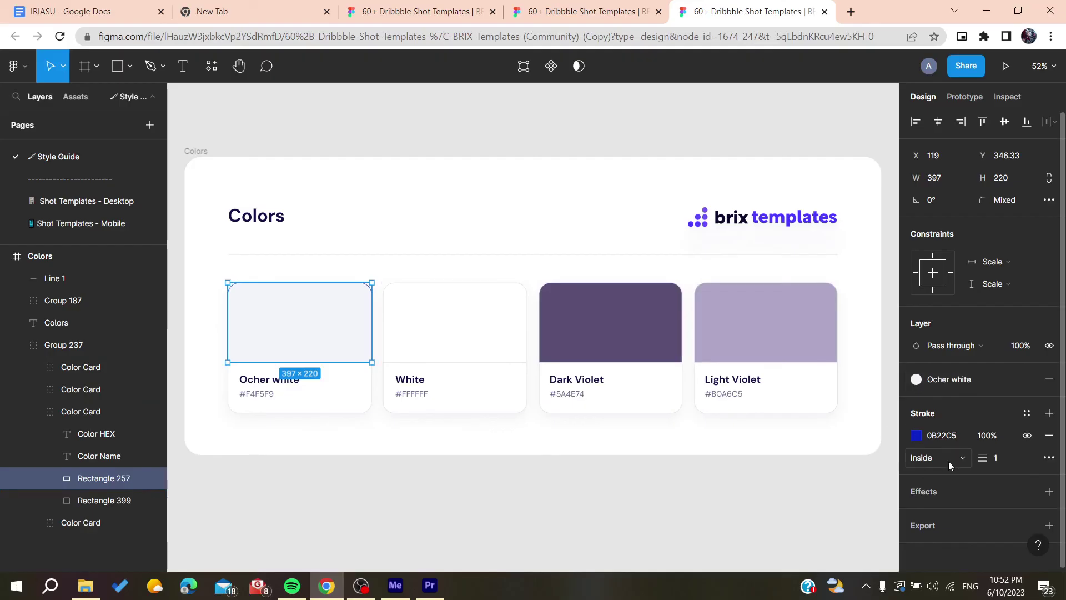
- Apply the Neutrals/Titles color style to the swatch fill, then view the Start Here page
click(952, 378)
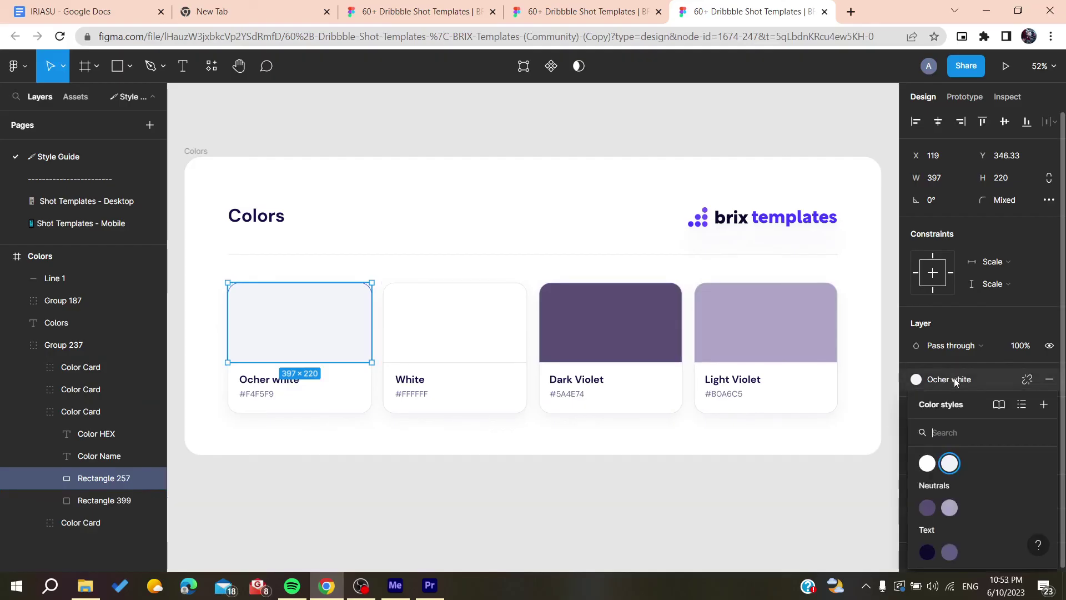
click(935, 512)
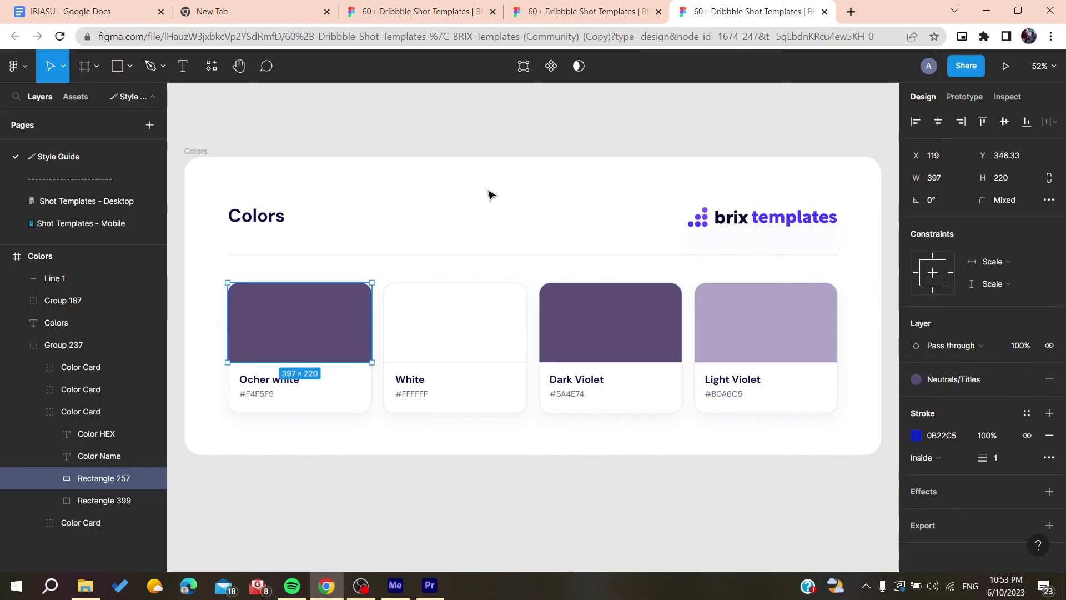
scroll(489, 195, down, 3)
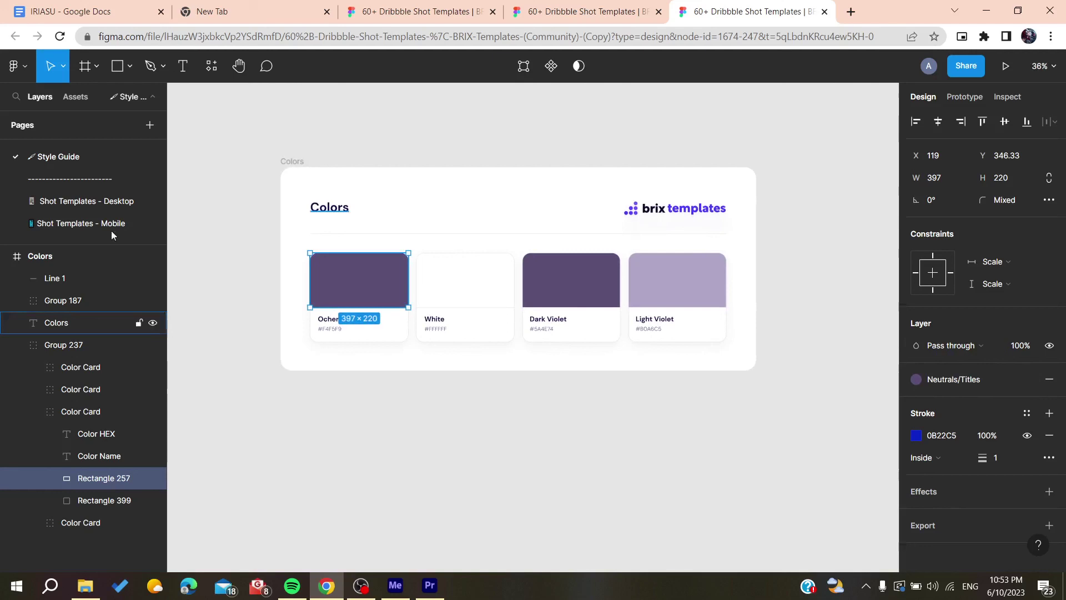
scroll(79, 194, up, 1)
click(56, 147)
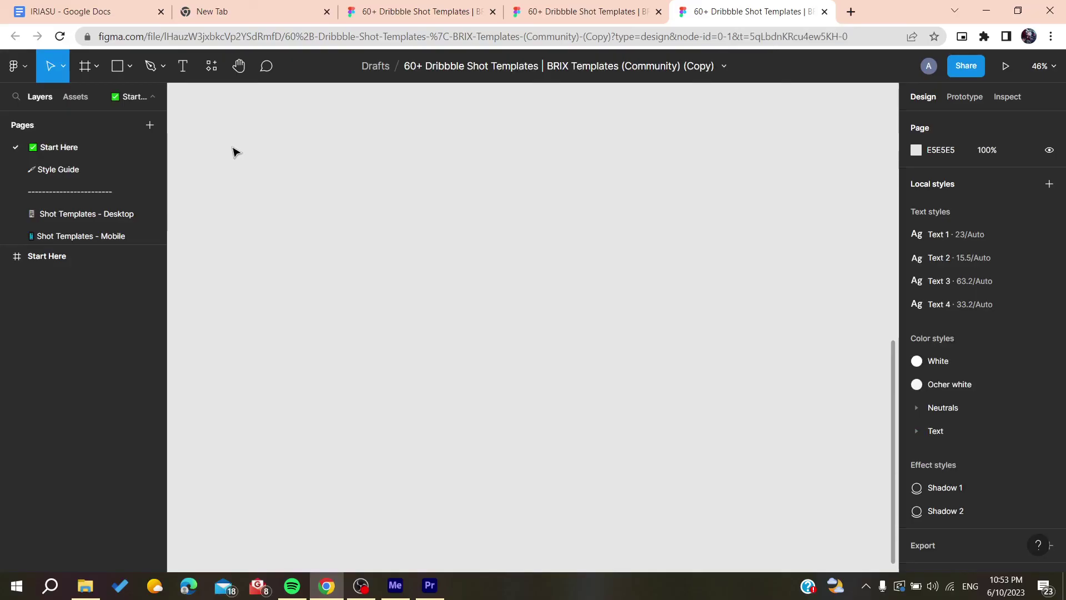
scroll(205, 153, up, 5)
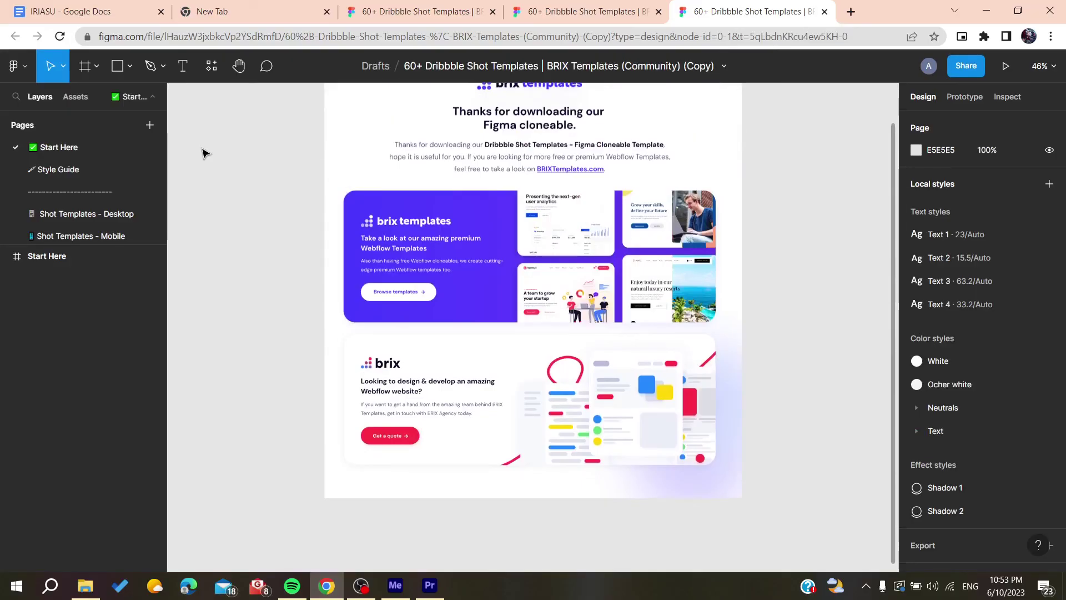